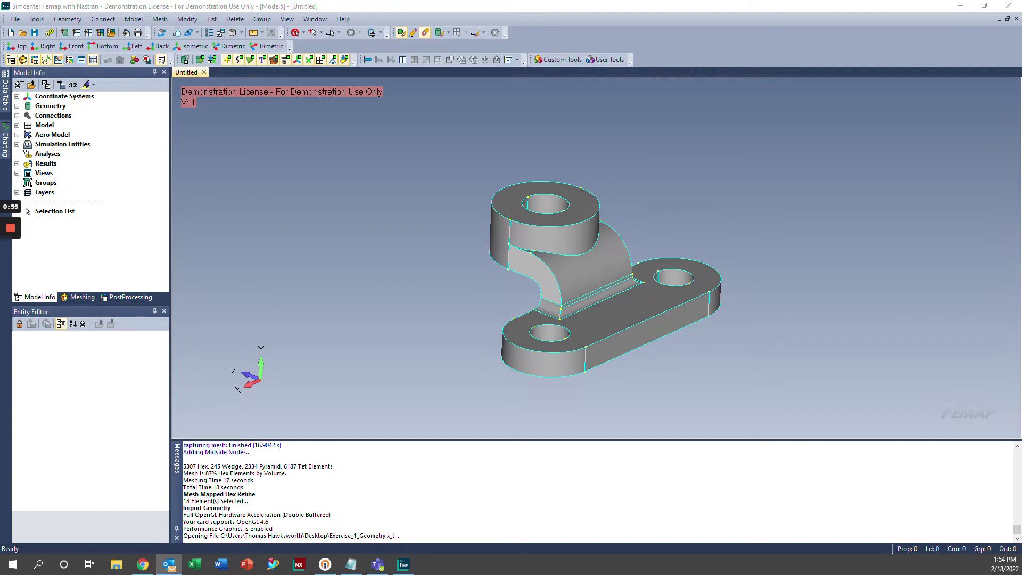
Step: Start HexMesh Bodies on the rod support and load AISI 4340 Steel from the standard library as its material
middle_drag(415, 321, 494, 293)
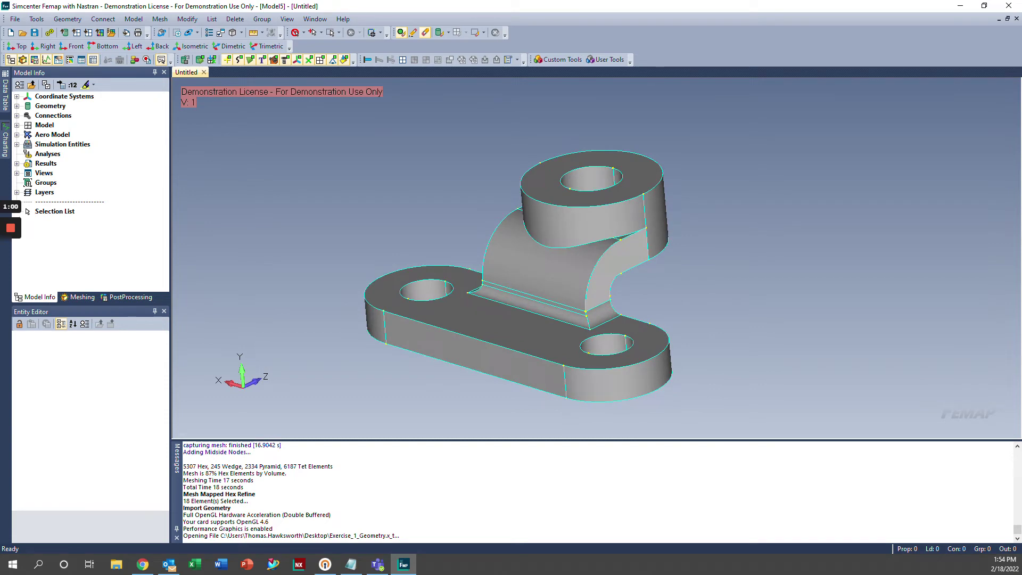
click(162, 19)
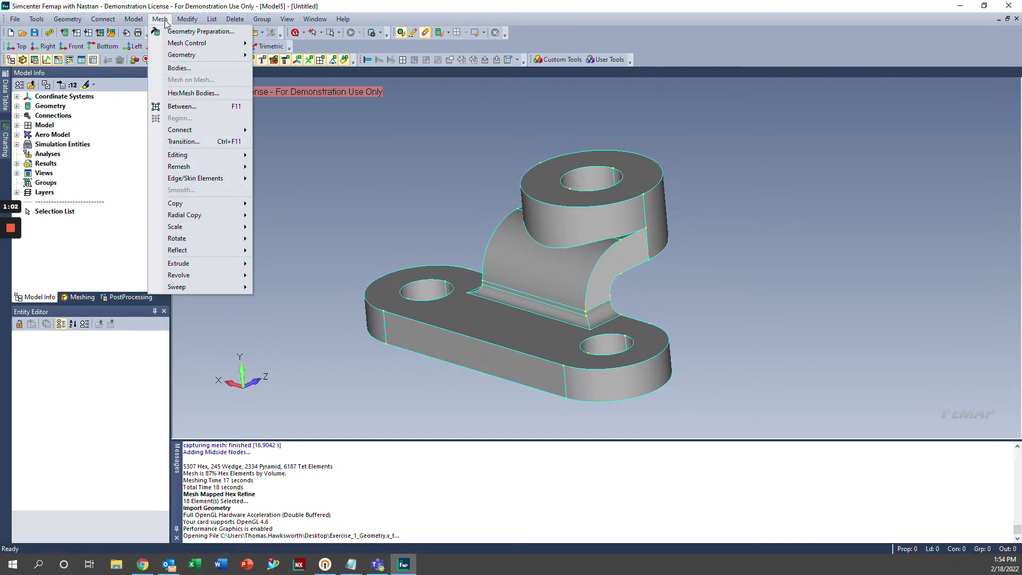
click(194, 101)
drag(473, 136, 189, 141)
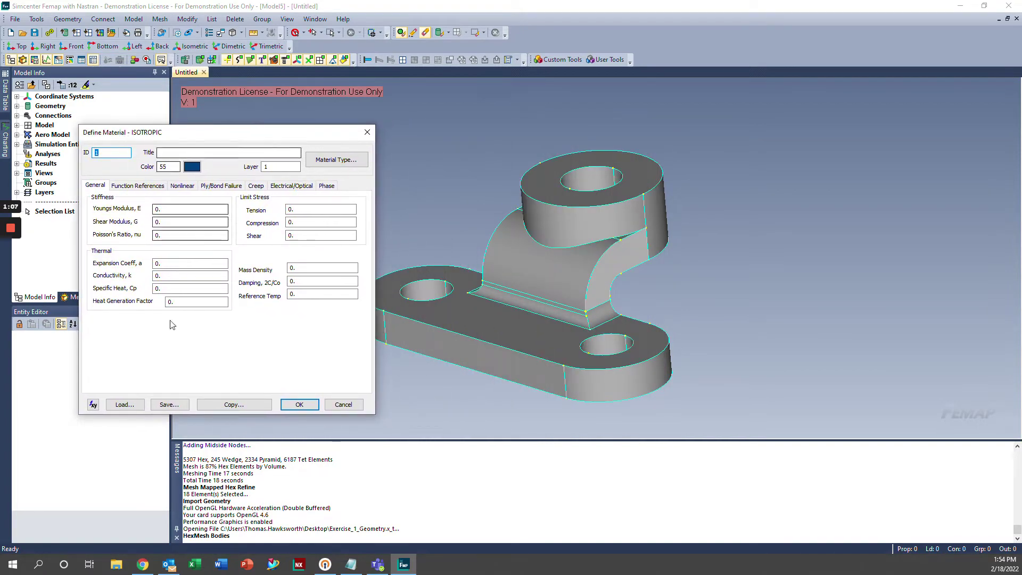
click(132, 406)
click(187, 262)
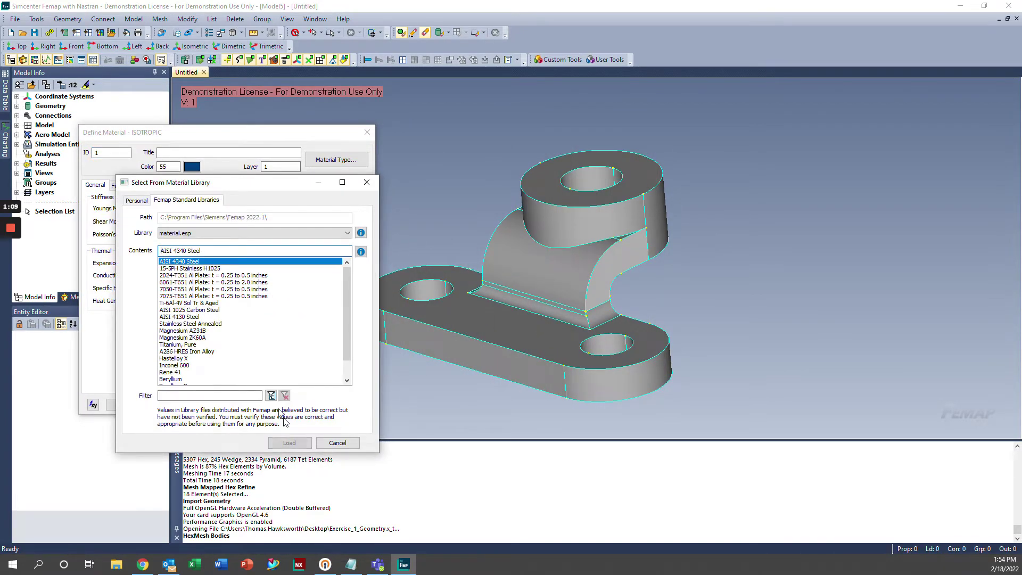
click(288, 443)
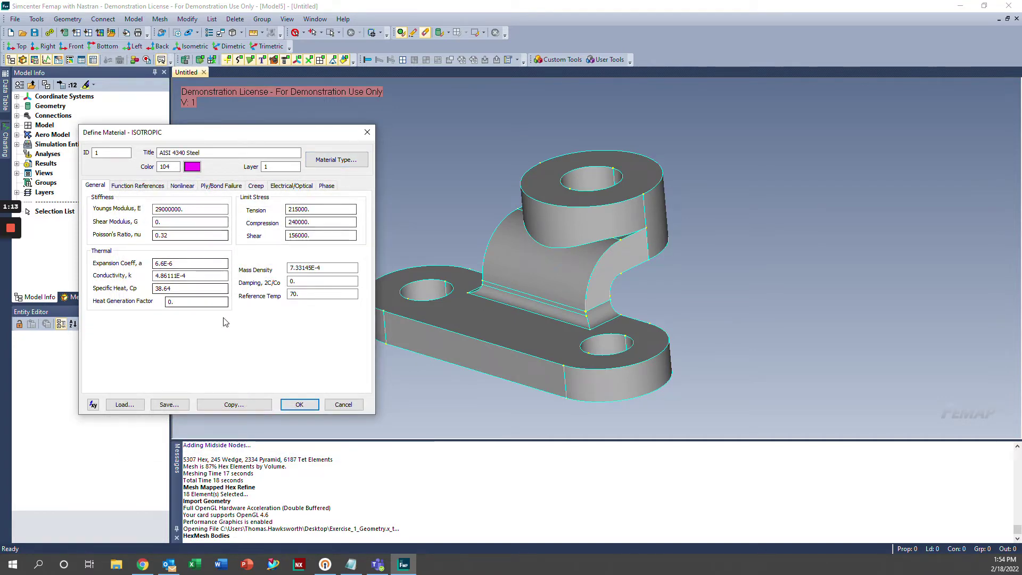
click(299, 406)
Step: Assign the SOLID Property and the Global Rectangular coordinate system to the hex-dominant mesh
drag(340, 328, 255, 255)
click(285, 296)
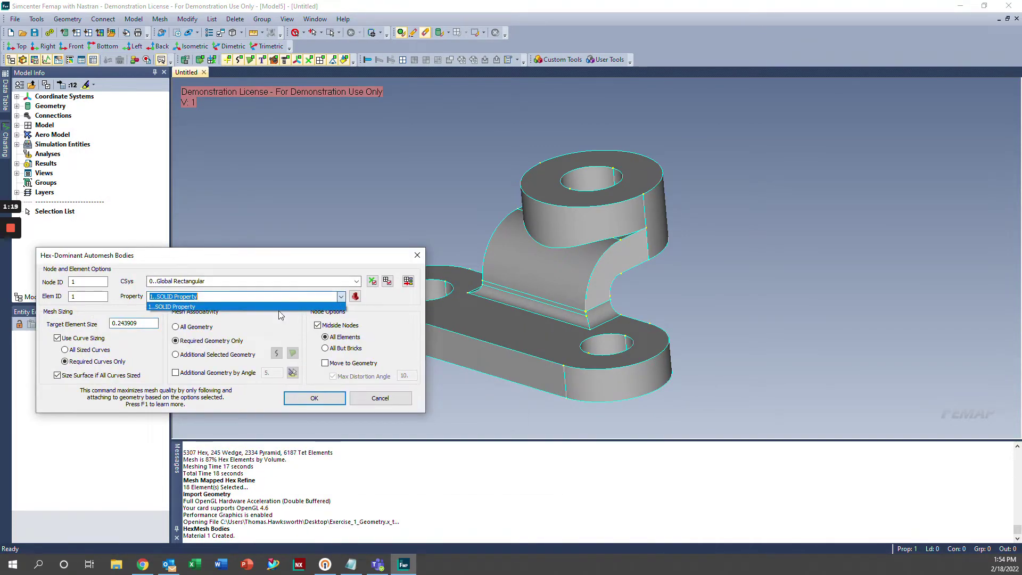
click(184, 308)
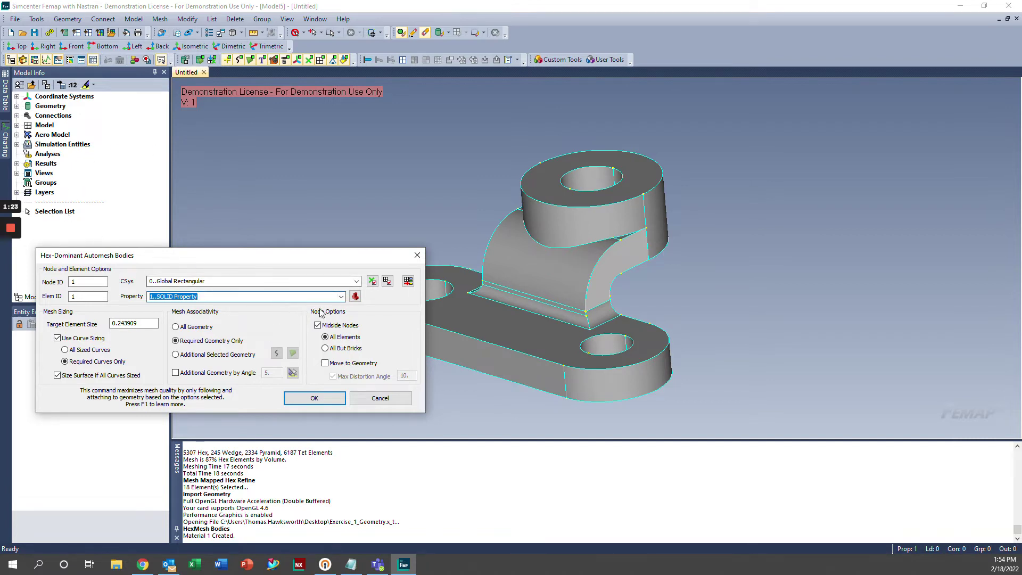
click(342, 297)
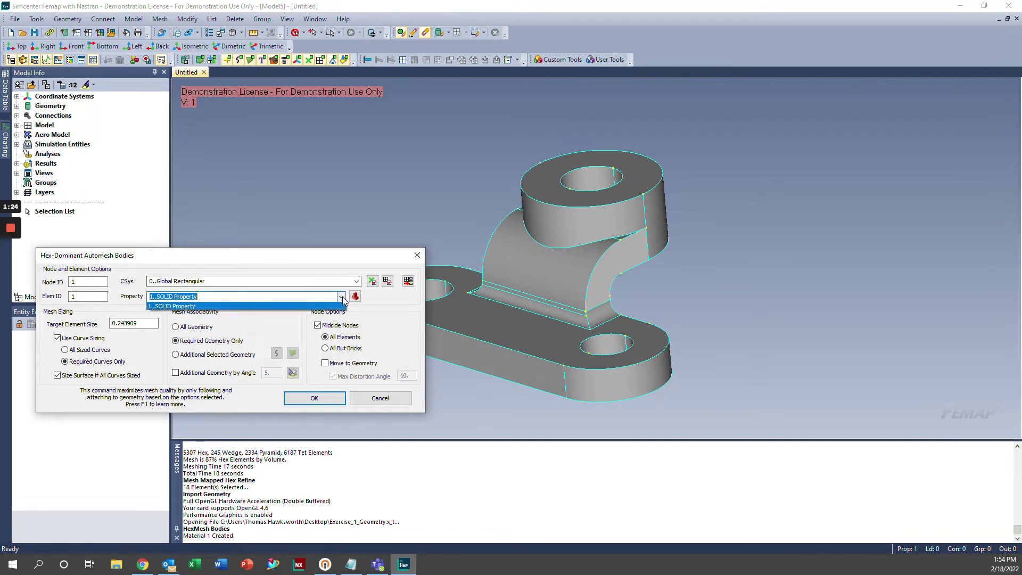
click(202, 308)
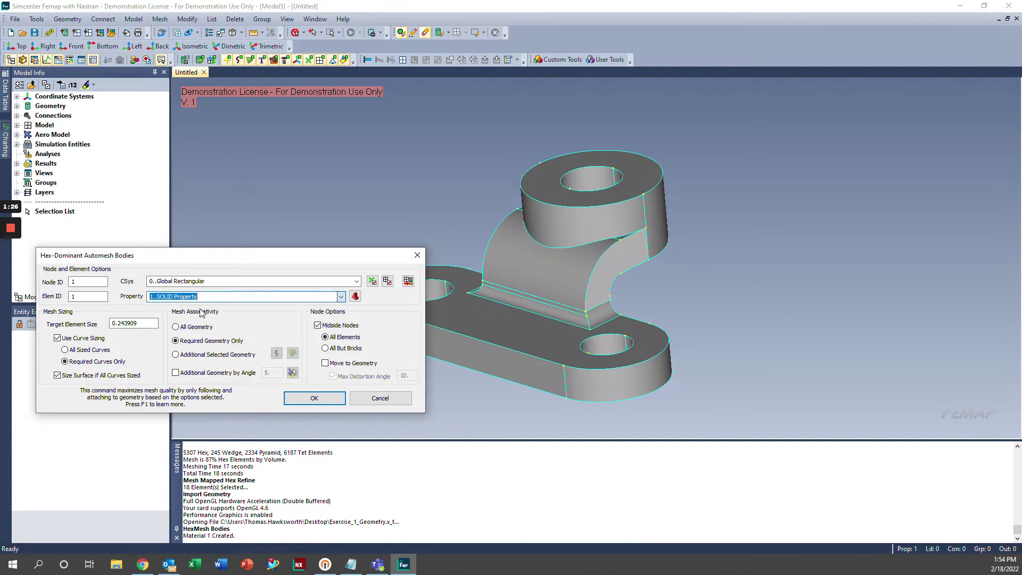
click(357, 281)
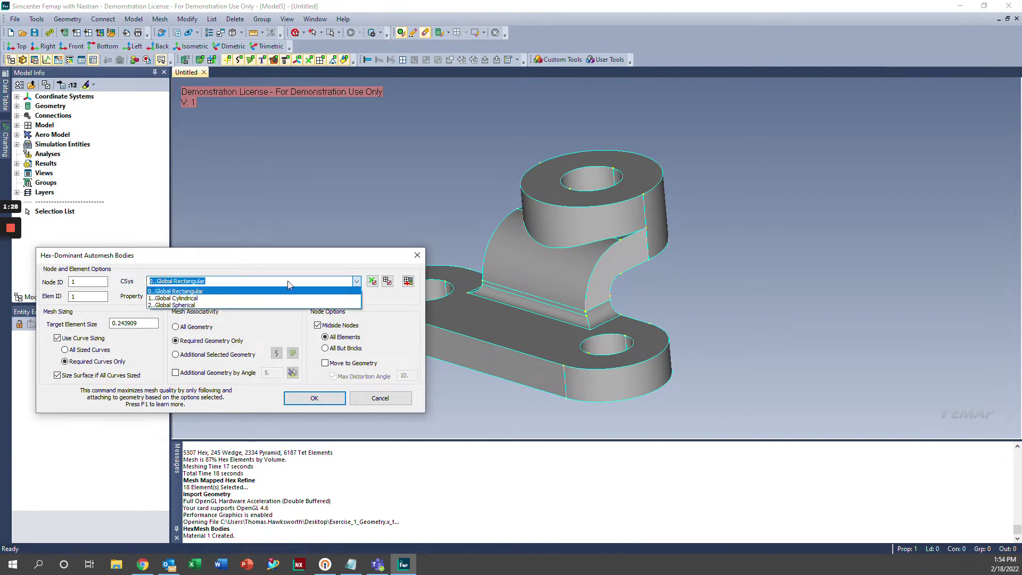
click(189, 292)
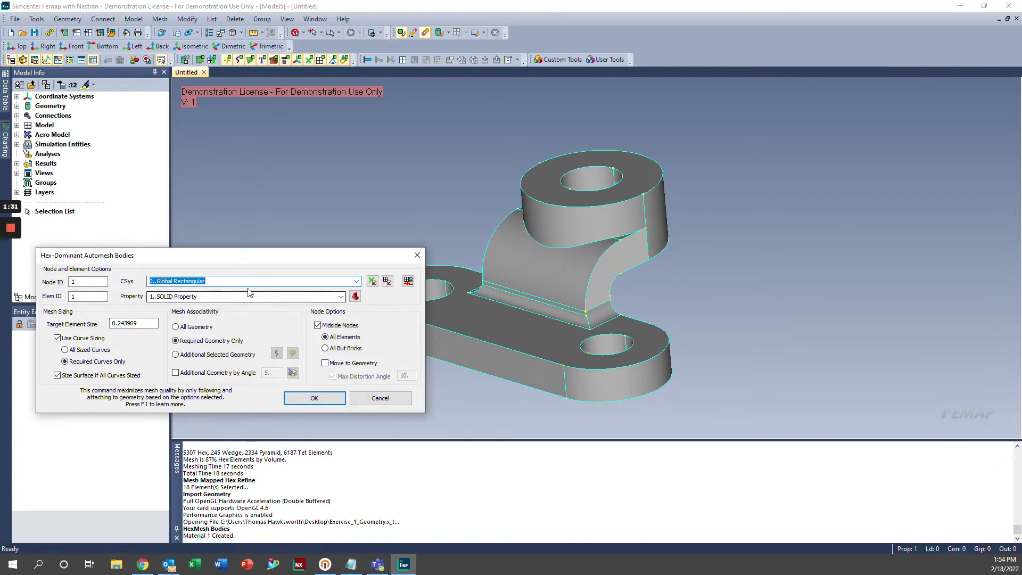
Step: Set the target element size of the hex-dominant mesh to 1.8/8
middle_drag(511, 280, 468, 288)
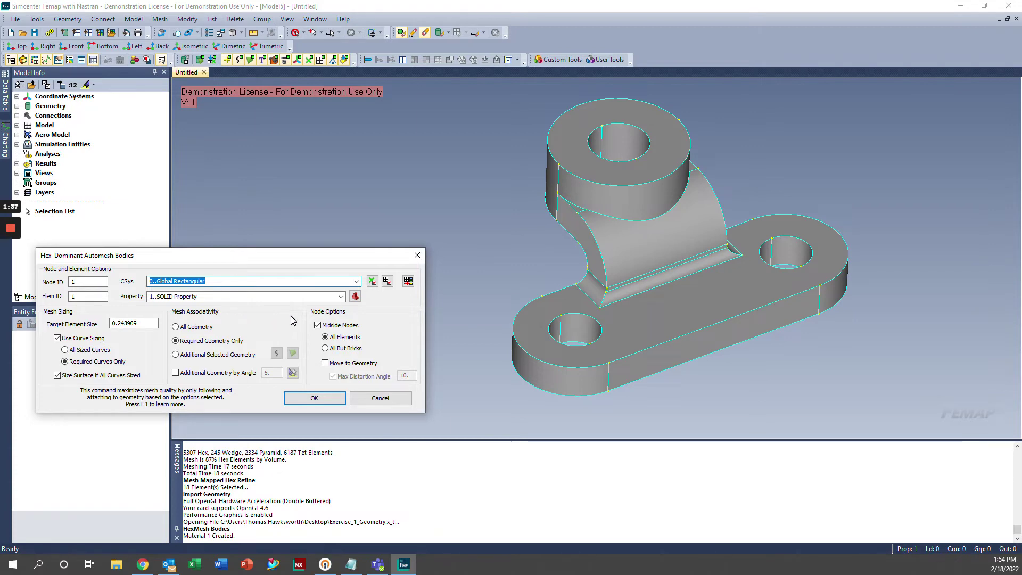
scroll(552, 307, up, 5)
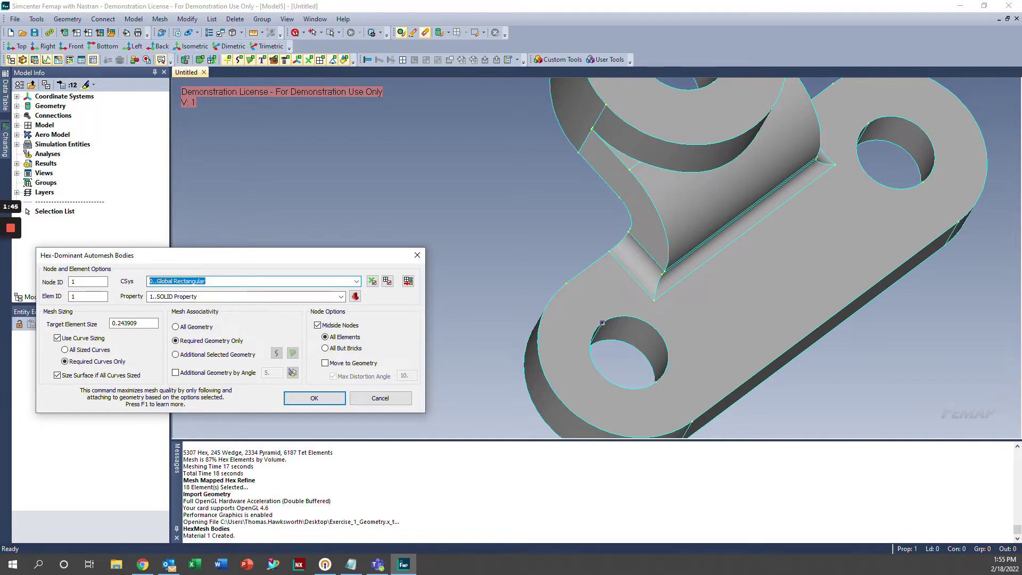
double_click(133, 323)
text(1.8)
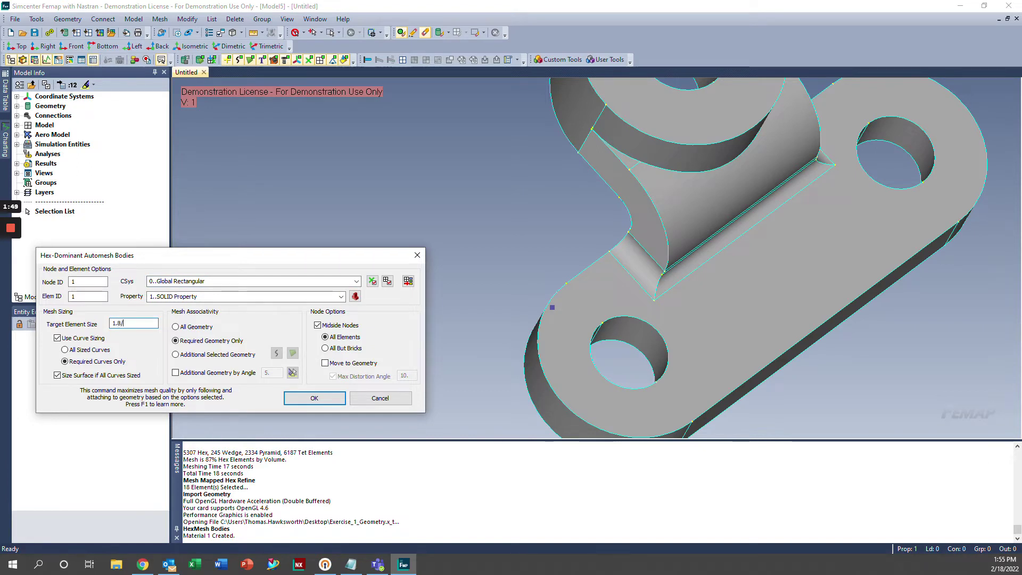
text(/8)
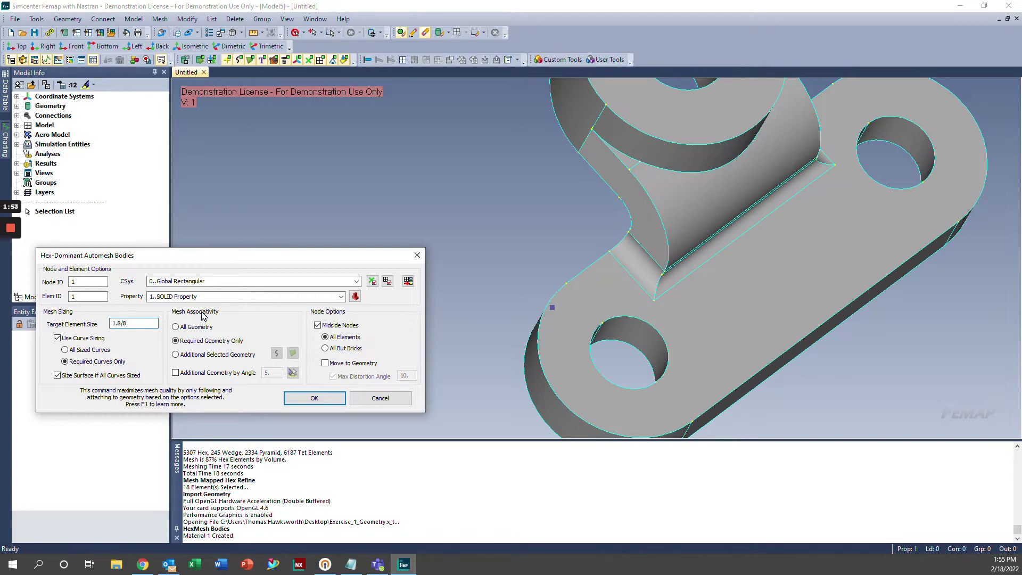
Step: Set the mesh associativity to All Geometry and generate the hex-dominant mesh
scroll(510, 274, down, 5)
mouse_move(510, 273)
middle_down()
mouse_move(522, 266)
mouse_move(509, 274)
middle_up()
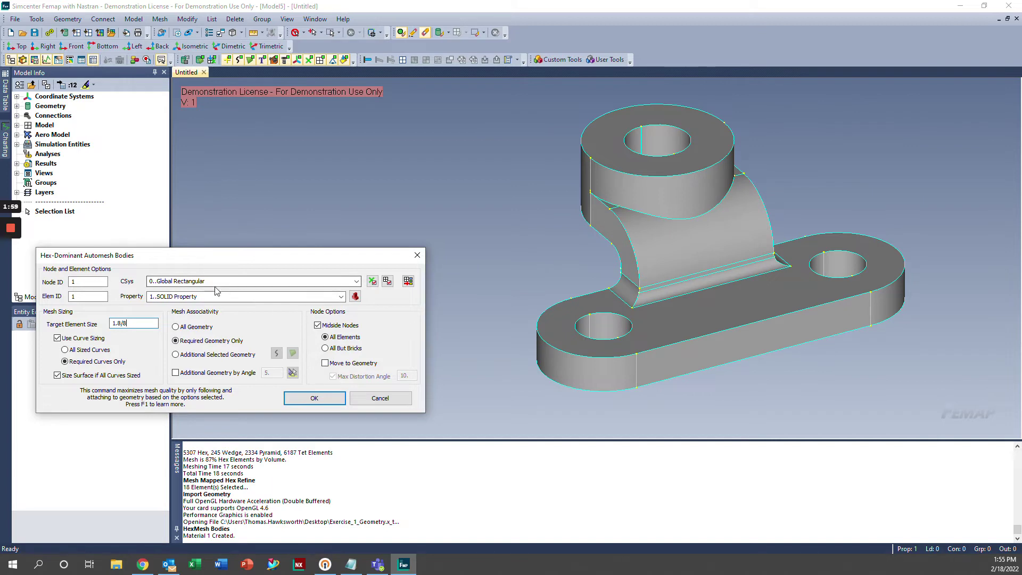
click(175, 326)
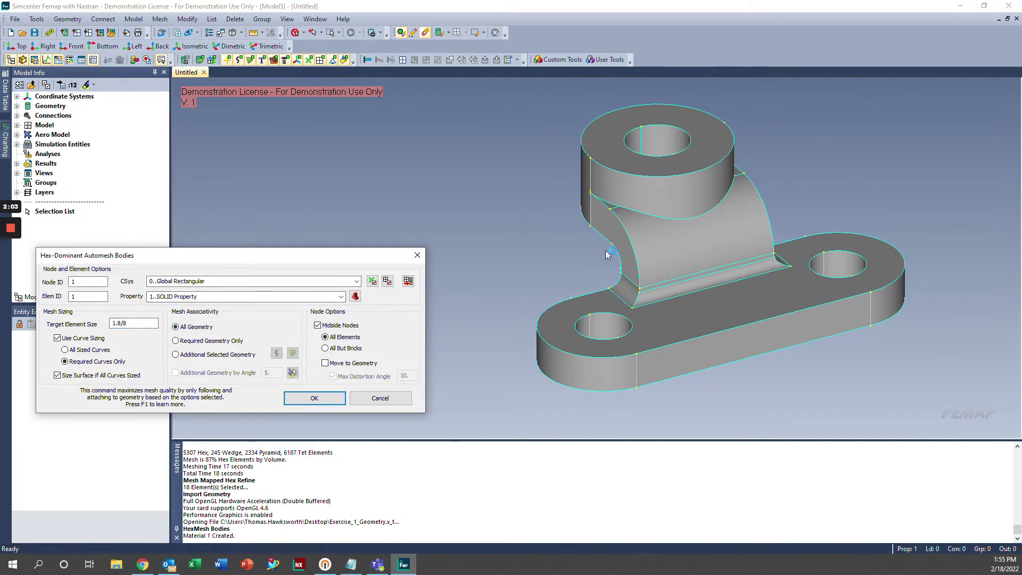
scroll(534, 264, up, 2)
scroll(534, 264, down, 1)
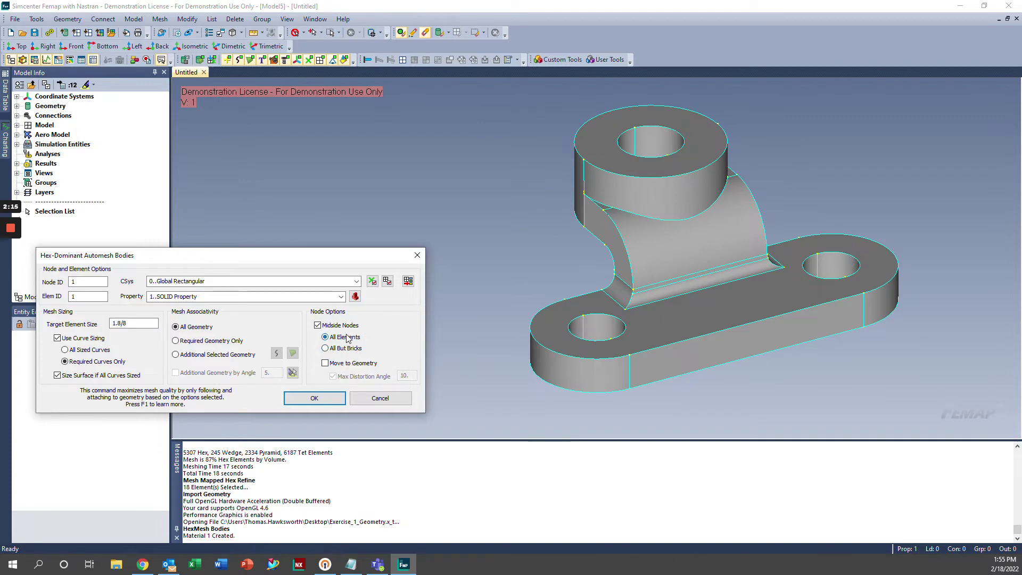
click(314, 398)
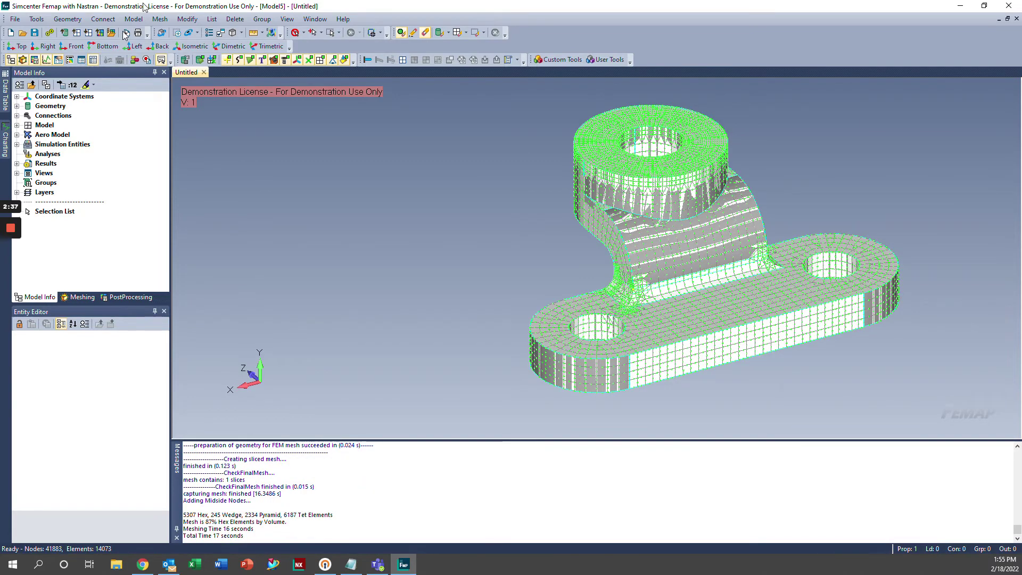
Step: Hide the Rod Support.par solid and the nodes, leaving only the element mesh displayed
double_click(35, 109)
click(36, 115)
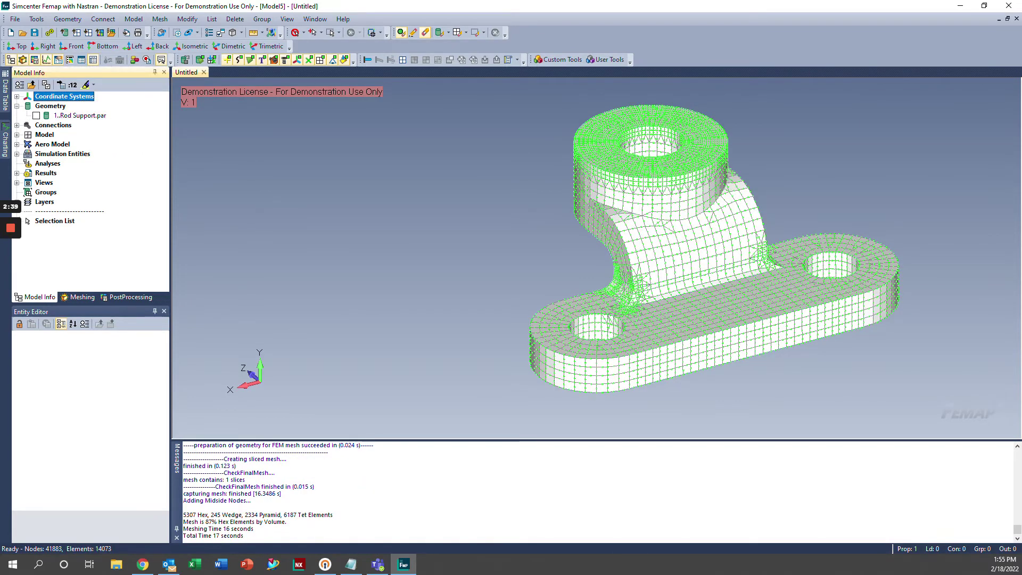
click(308, 59)
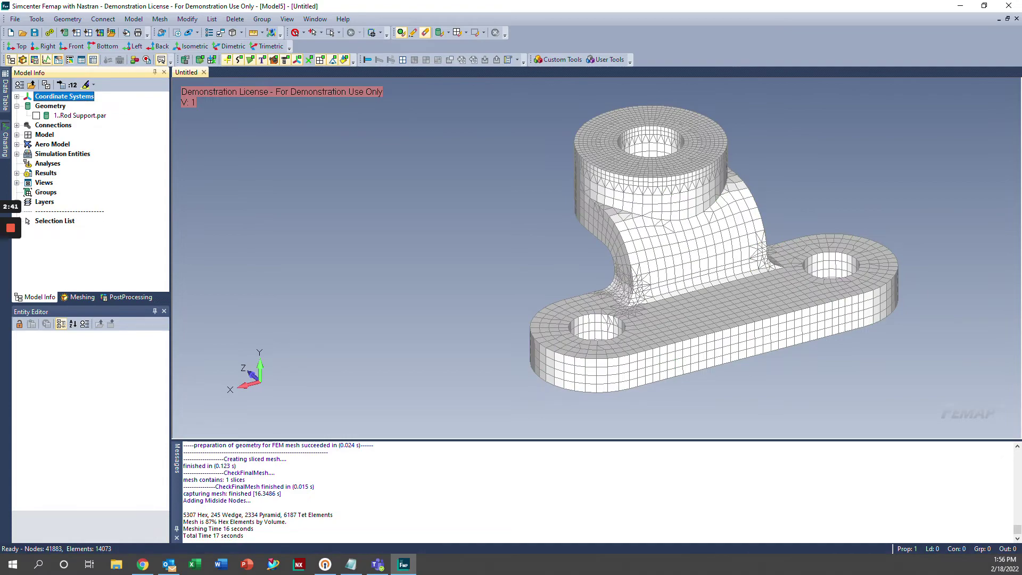
Step: Inspect the finished mesh and review the element counts by type in the meshing report
middle_drag(718, 282, 809, 297)
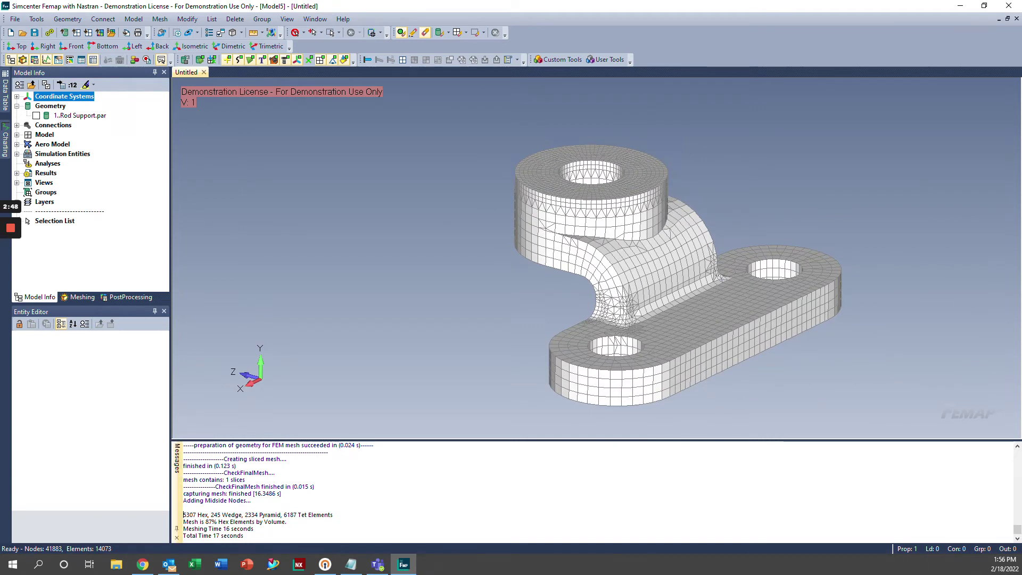
drag(183, 515, 248, 514)
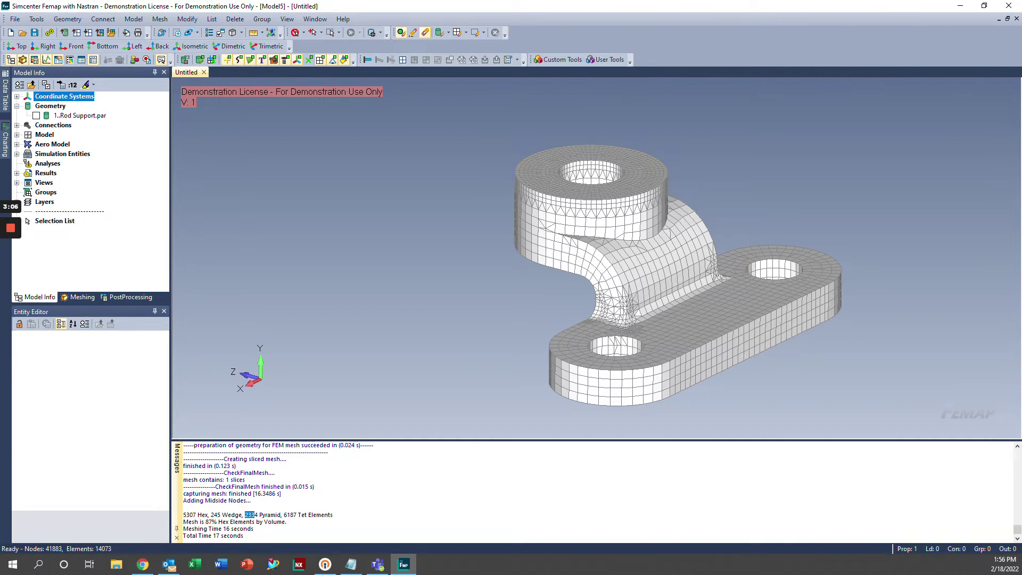
middle_drag(686, 320, 672, 372)
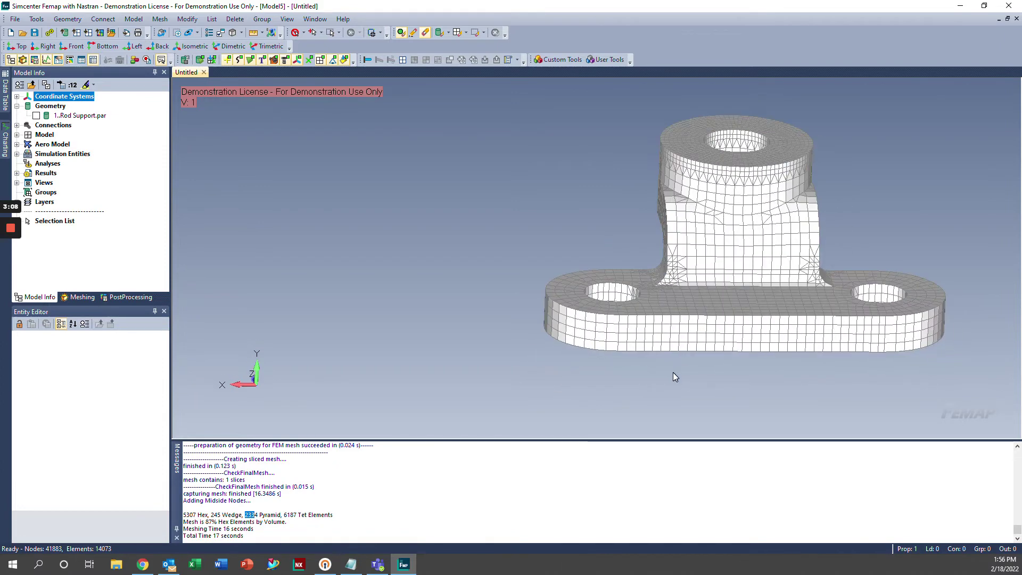
Step: List the elements by shape and switch tetra, pyramid and brick elements off and on to examine their distribution
click(17, 135)
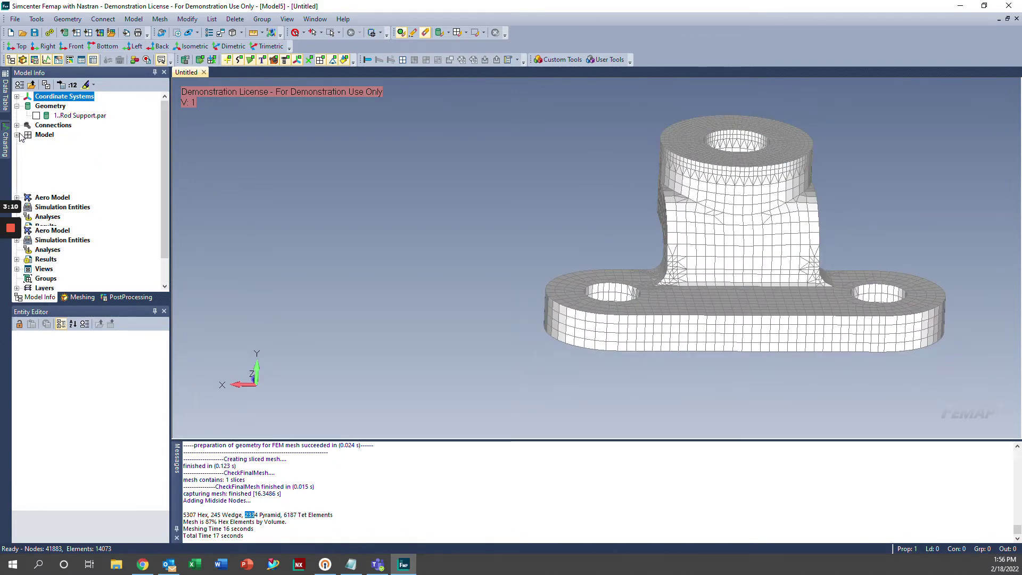
click(26, 144)
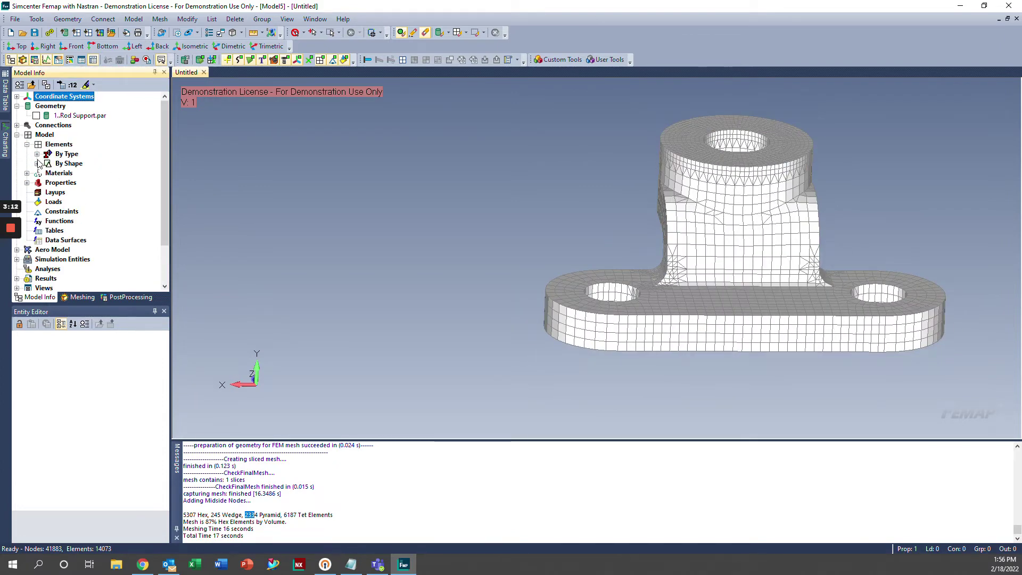
click(36, 163)
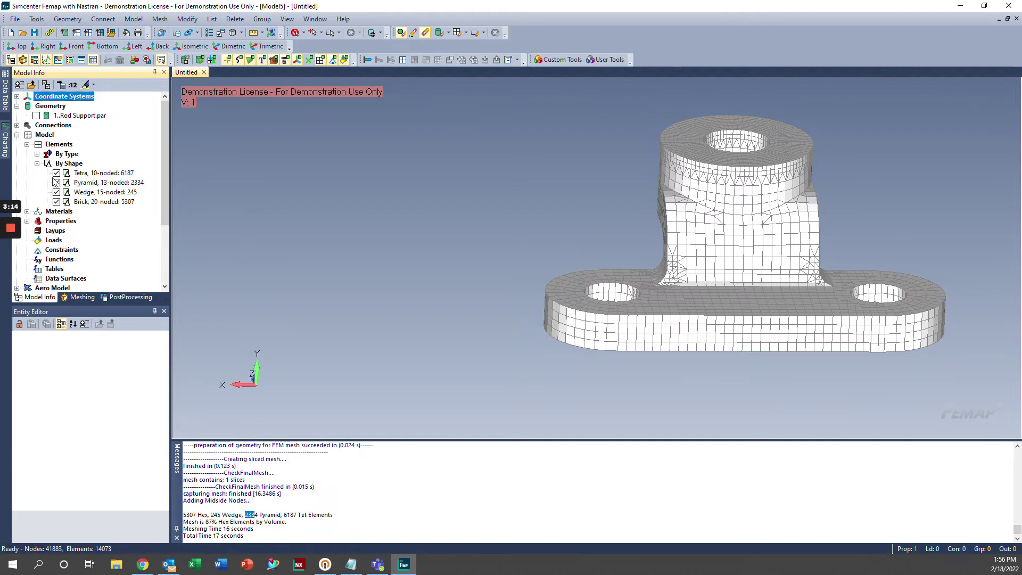
click(57, 173)
click(57, 182)
click(57, 182)
click(56, 202)
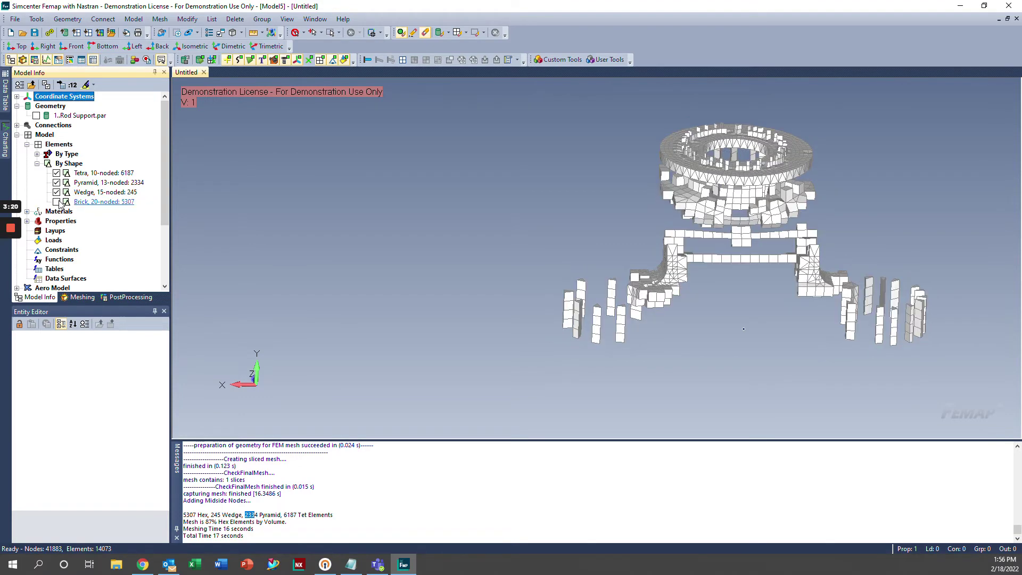
click(56, 202)
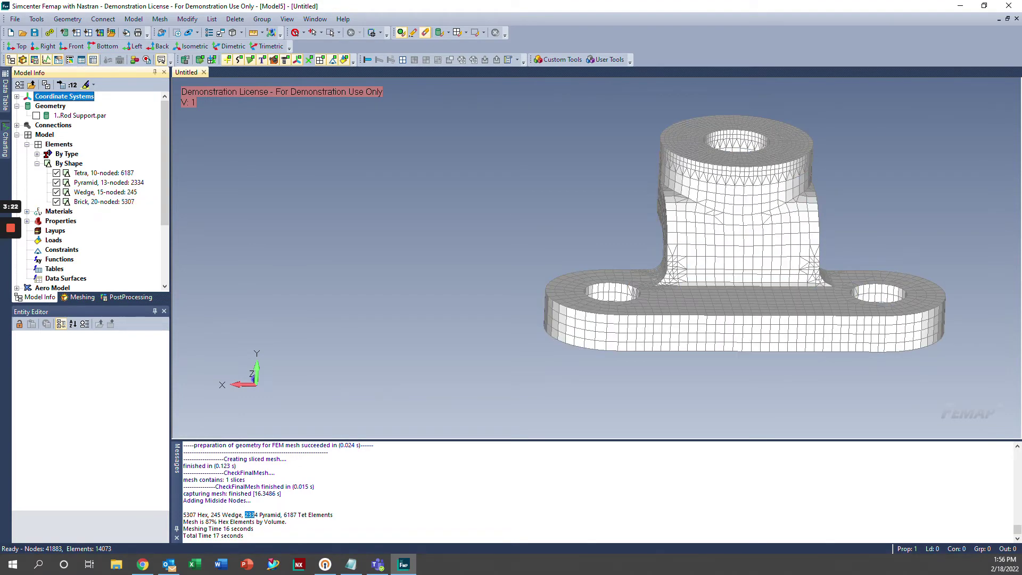
Step: Start Mapped Hex Refine on the bracket mesh and set element selection to Pick Front
scroll(530, 395, up, 5)
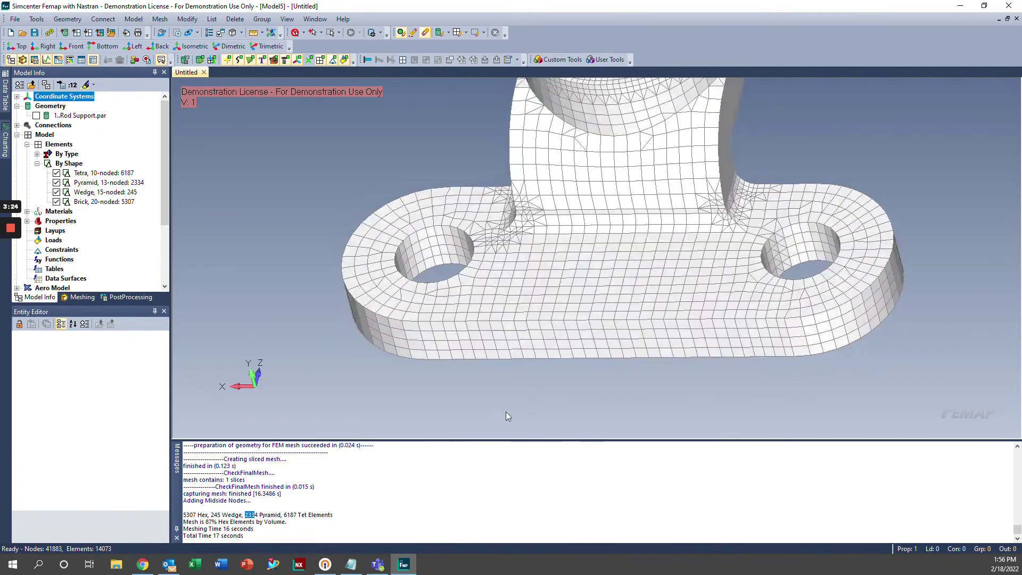
middle_drag(506, 416, 551, 405)
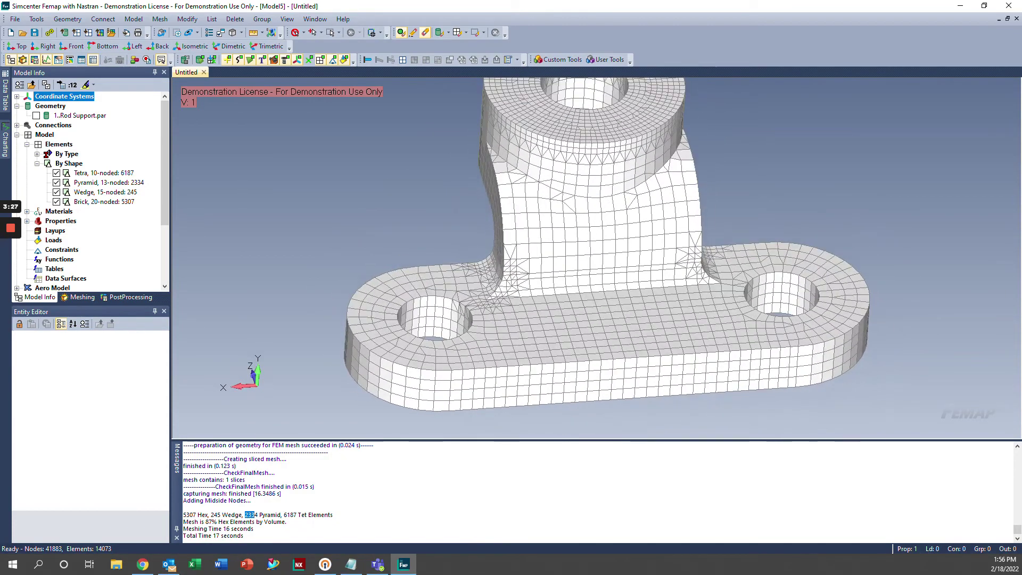
click(161, 19)
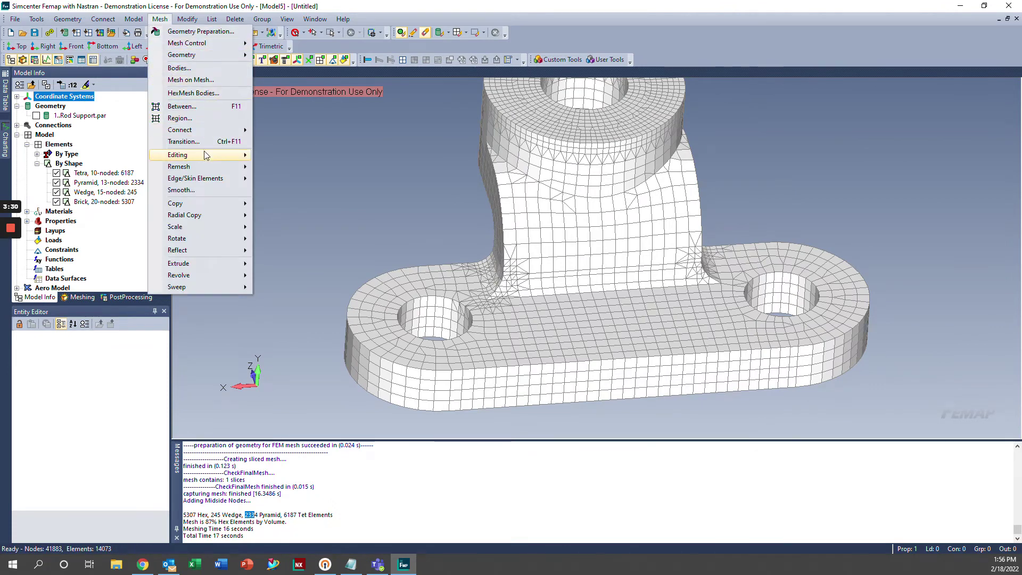
mouse_move(205, 156)
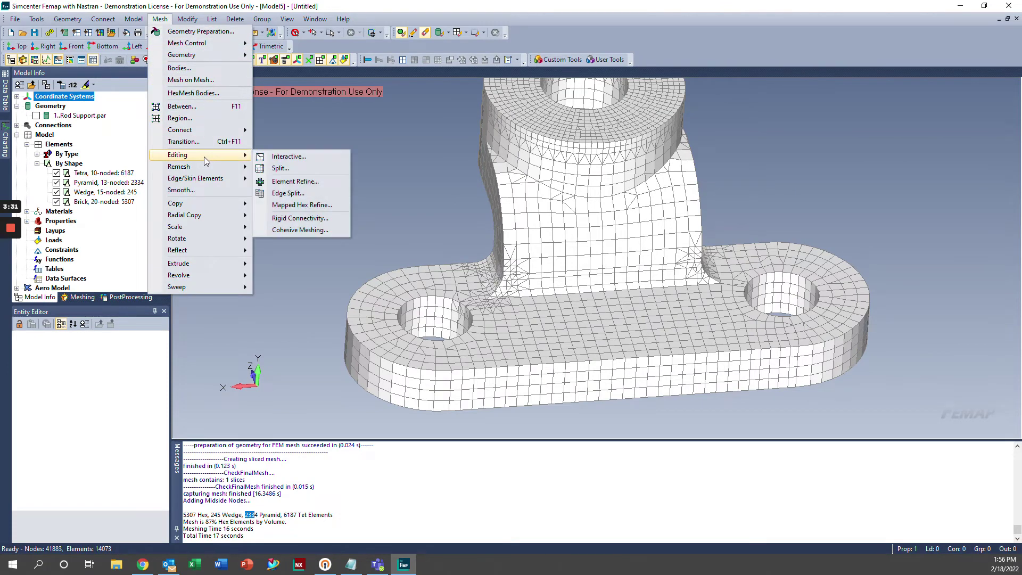
click(306, 205)
drag(471, 486, 316, 159)
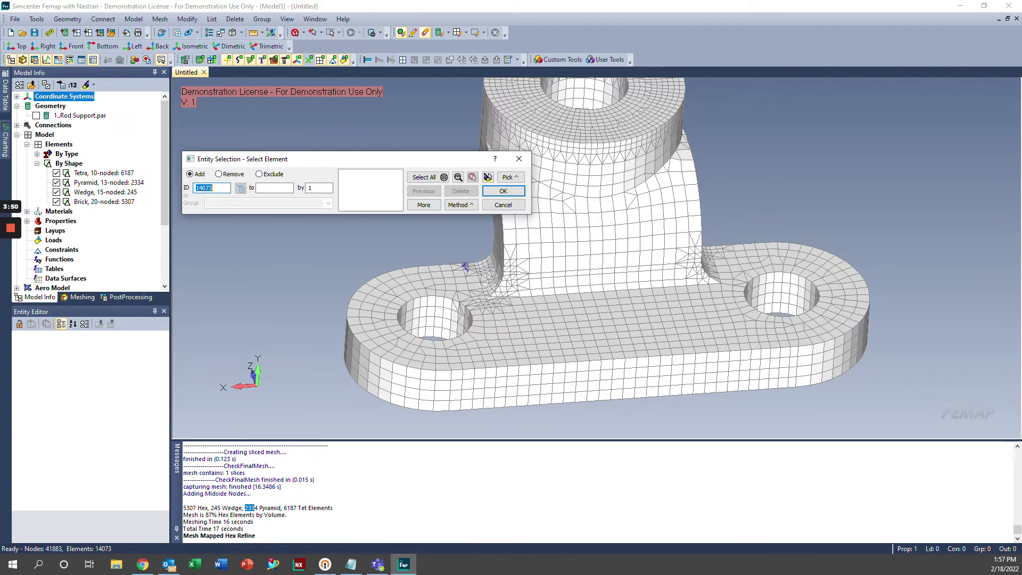
right_click(801, 194)
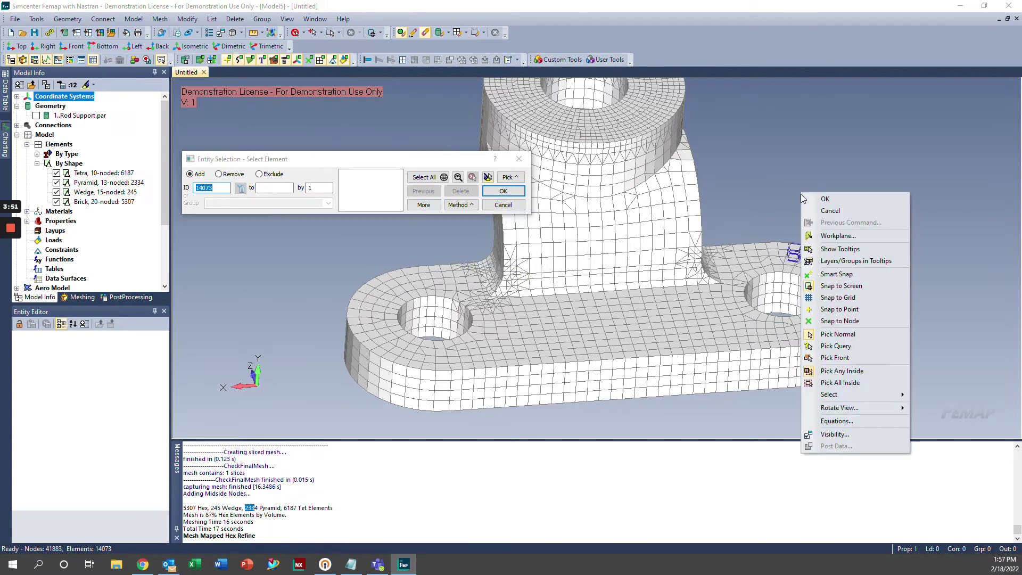
click(850, 359)
Step: Select a block of 15 brick elements, three rows of five, along the base's front upper edge and refine them without Repeat Refinement
click(535, 365)
click(547, 366)
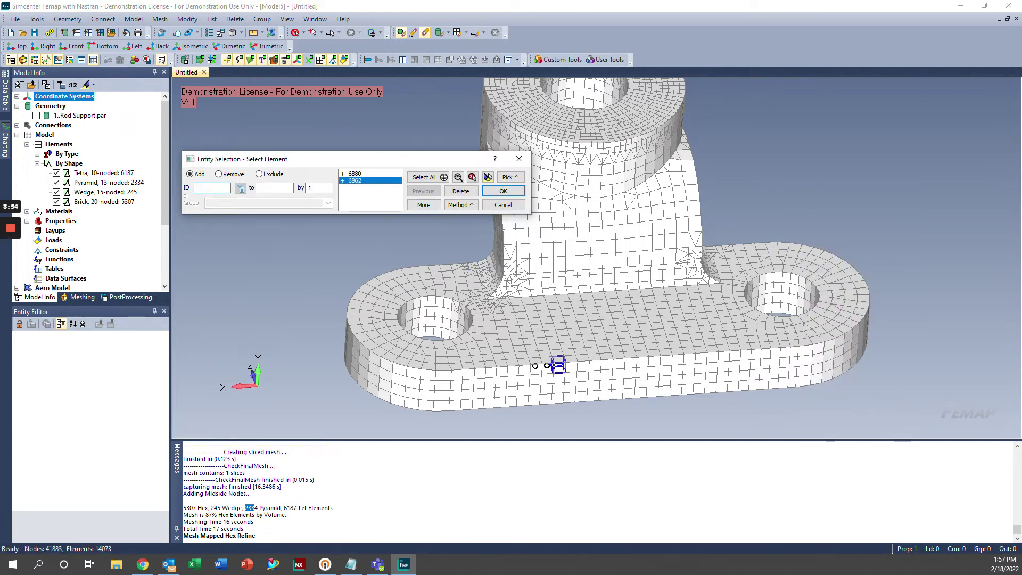
click(558, 365)
click(570, 363)
click(582, 363)
click(580, 356)
click(568, 357)
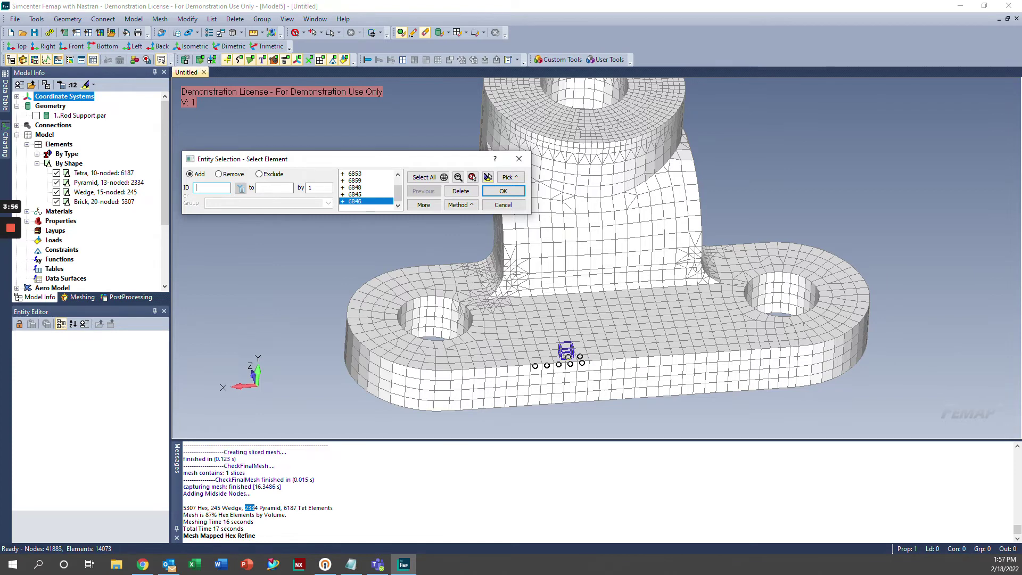
click(556, 358)
click(544, 358)
click(532, 359)
click(531, 352)
click(542, 351)
click(554, 351)
click(566, 349)
middle_drag(615, 330, 607, 370)
click(578, 352)
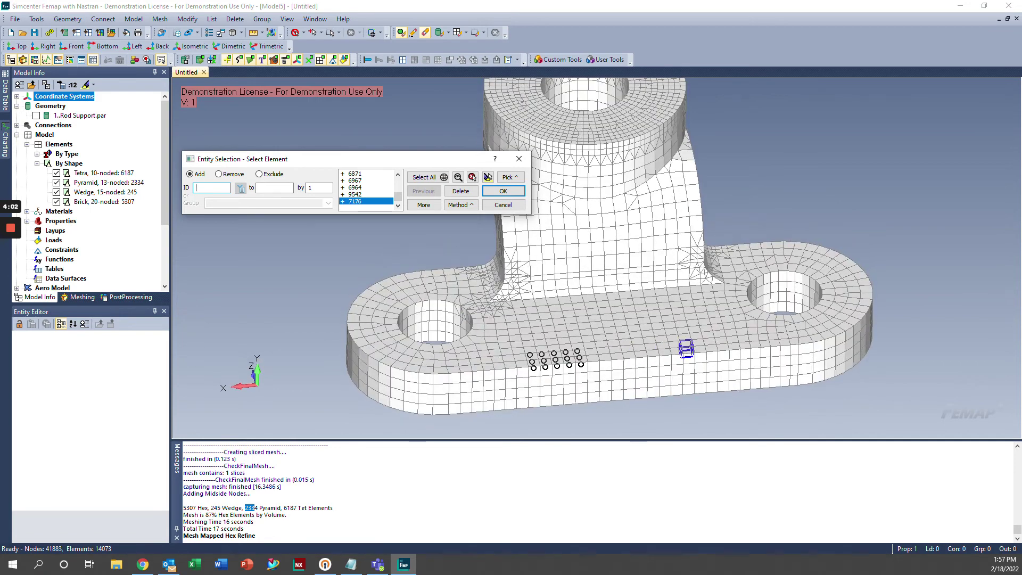
click(503, 191)
drag(479, 512, 342, 213)
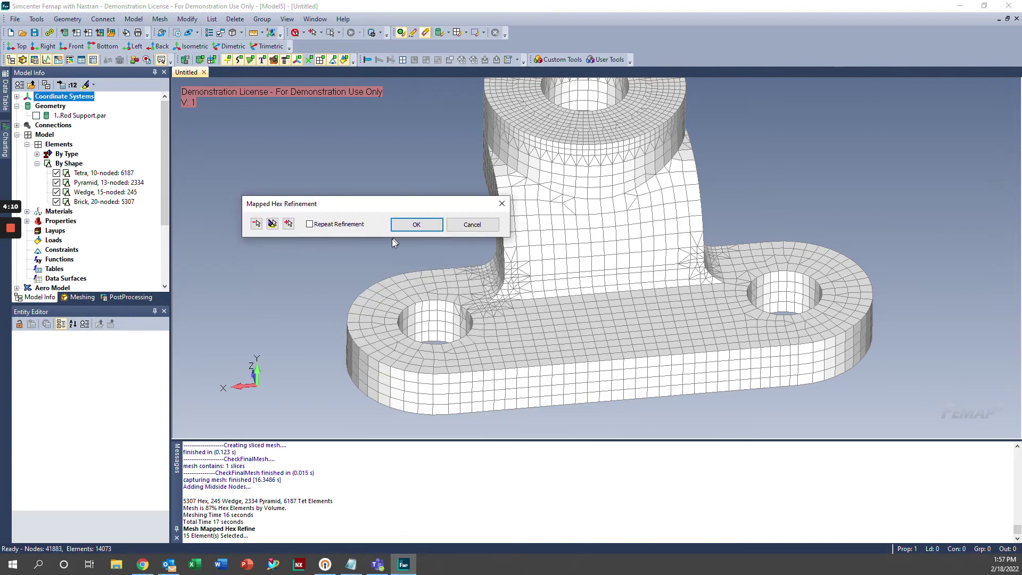
click(414, 225)
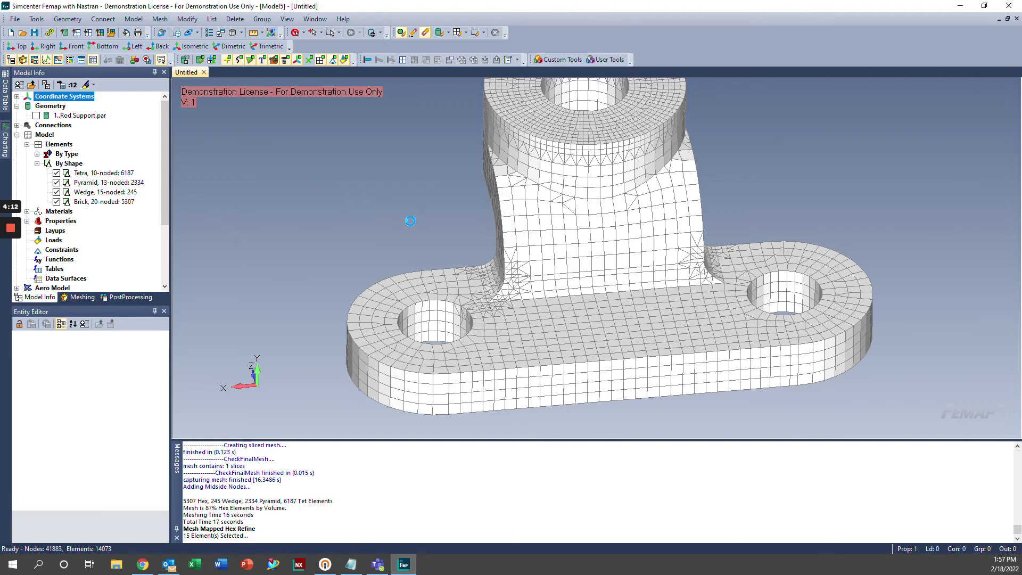
Step: Examine the refined patch and its transition into the surrounding hex elements on the base's upper and front faces
scroll(595, 394, up, 5)
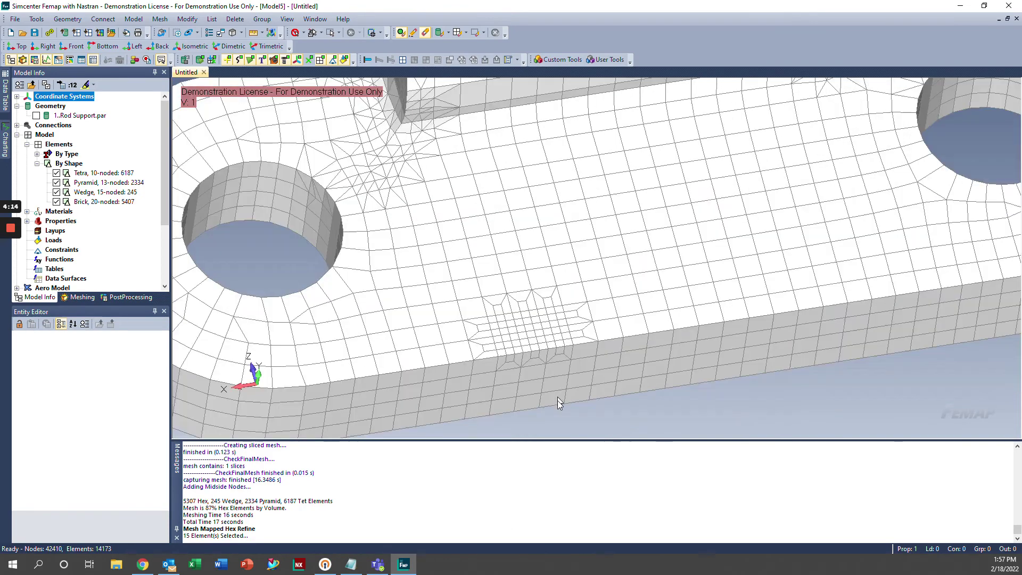
scroll(498, 300, up, 2)
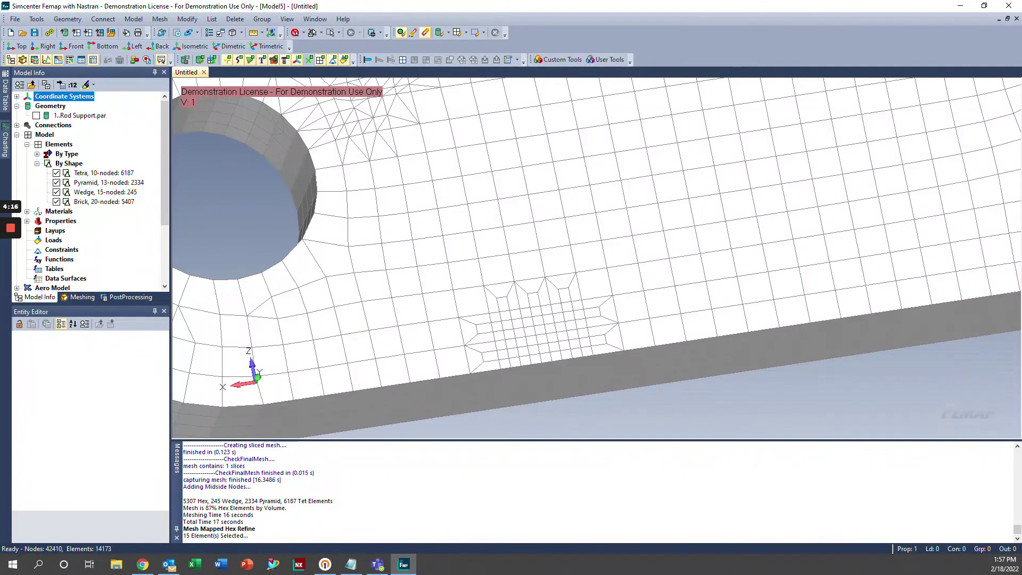
scroll(497, 300, up, 2)
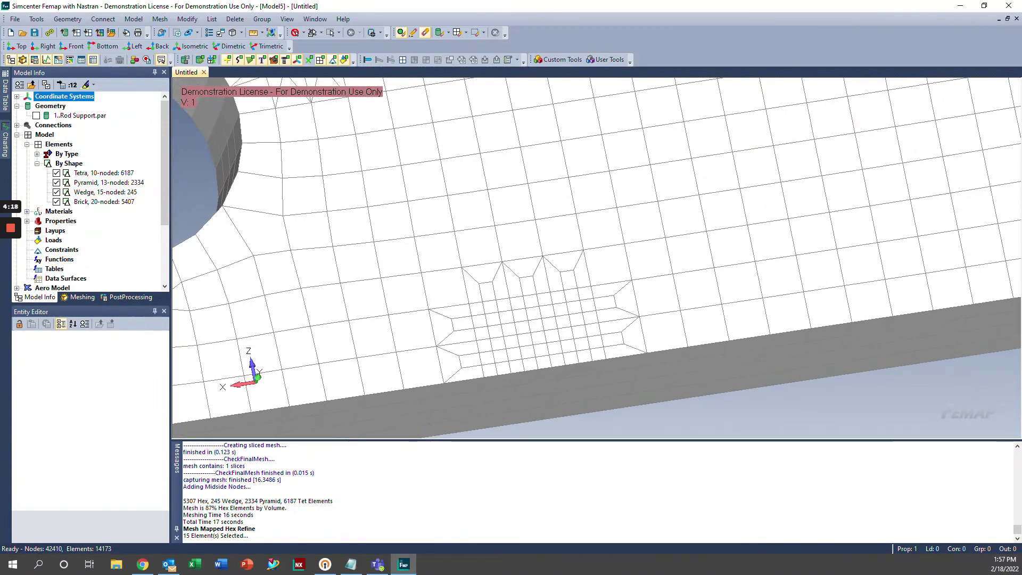
scroll(572, 285, down, 6)
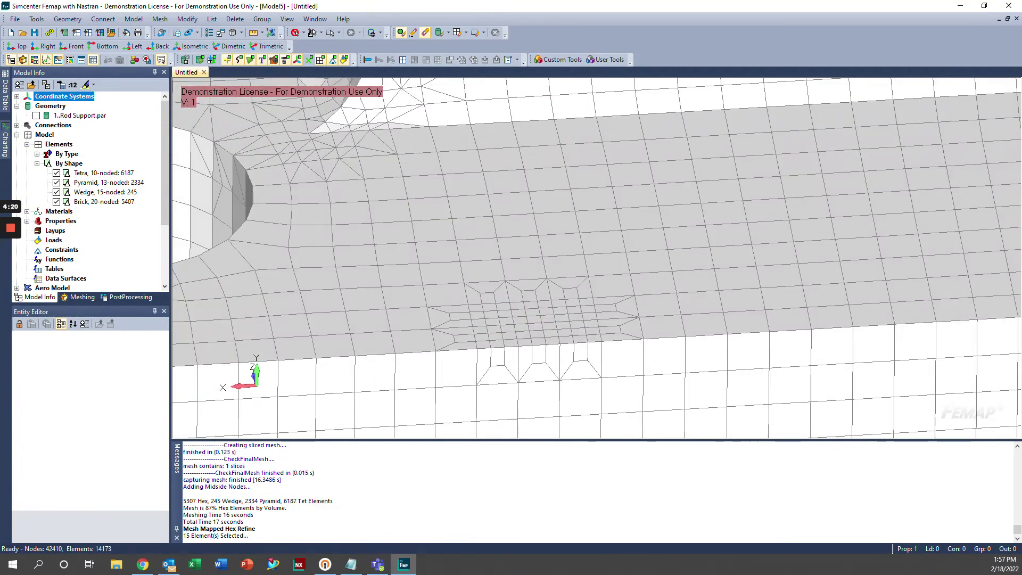
scroll(584, 273, down, 2)
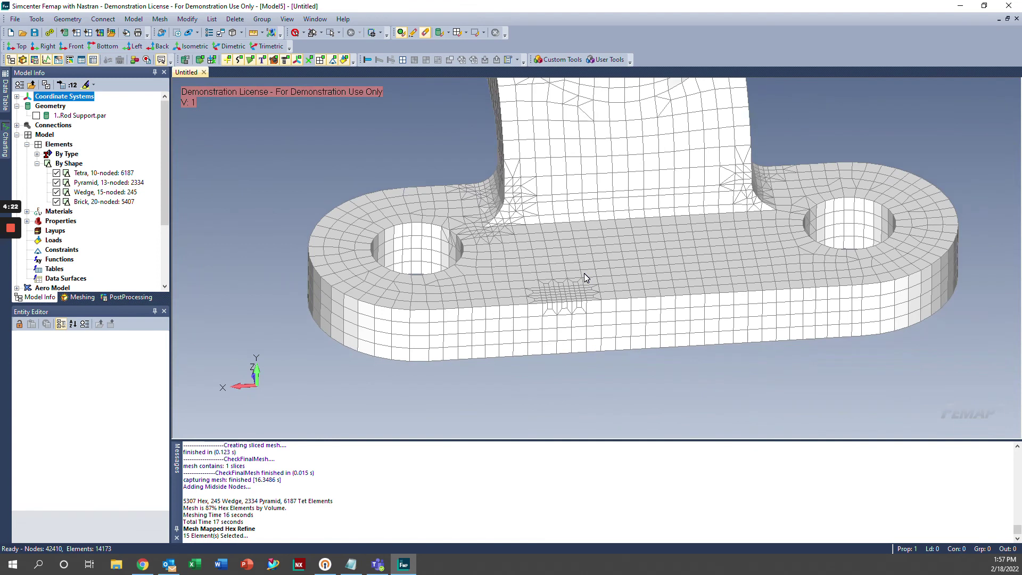